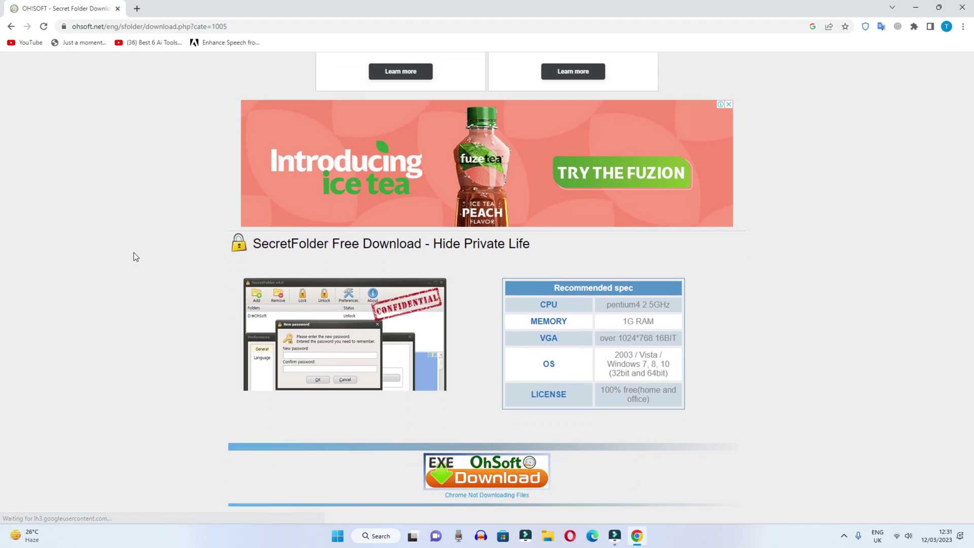
Open the SecretFolder EXE download page and download the SecretFolder installer.
click(477, 394)
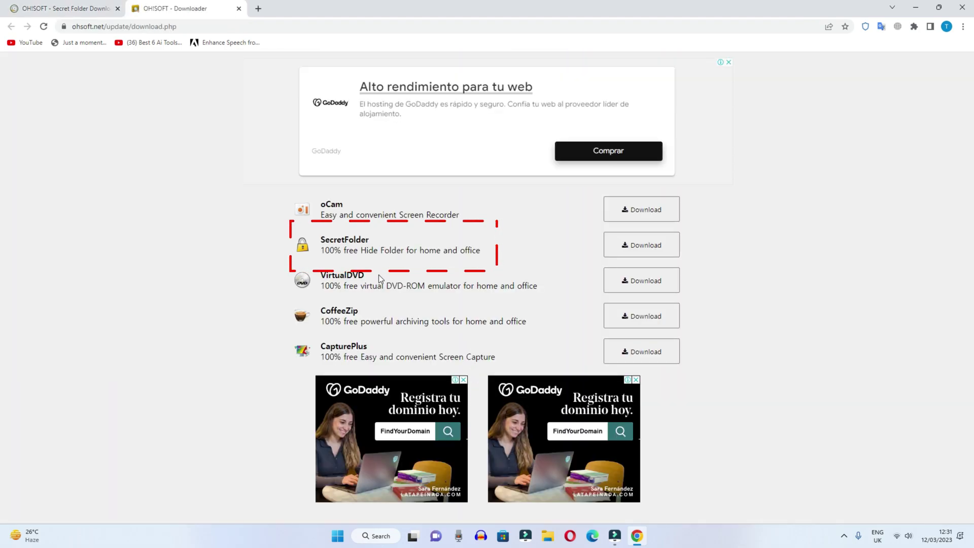
drag(321, 240, 565, 252)
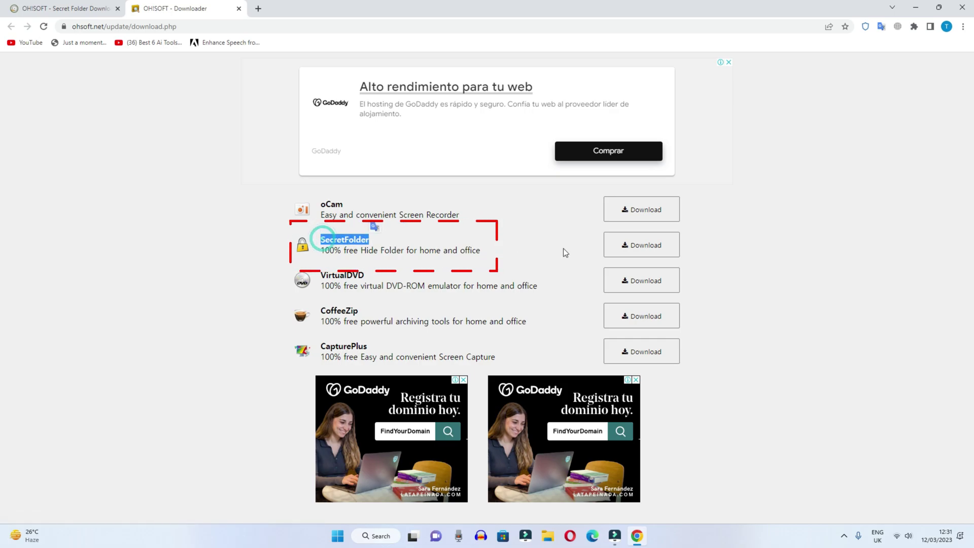
click(640, 247)
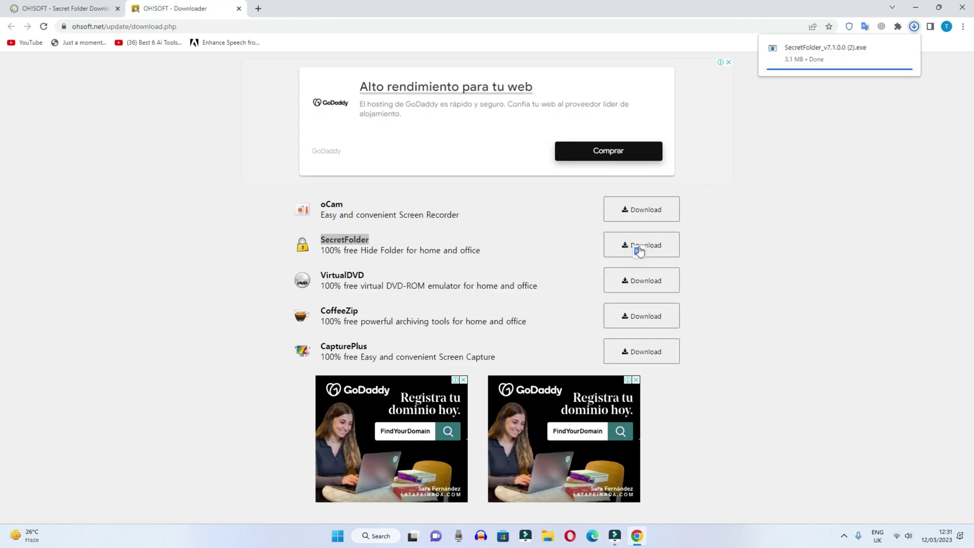
Run the downloaded SecretFolder installer and complete the setup in English.
click(790, 56)
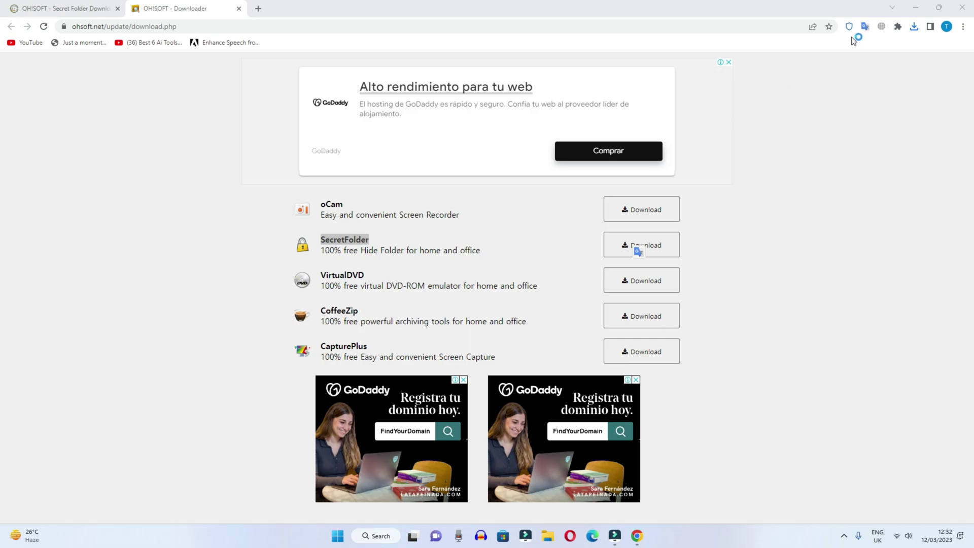
click(916, 7)
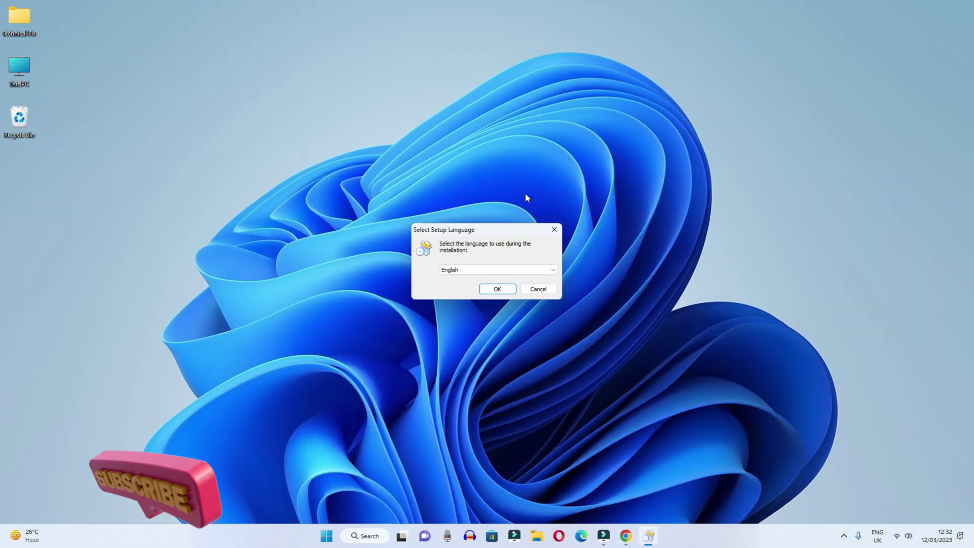
click(497, 289)
click(384, 316)
click(554, 349)
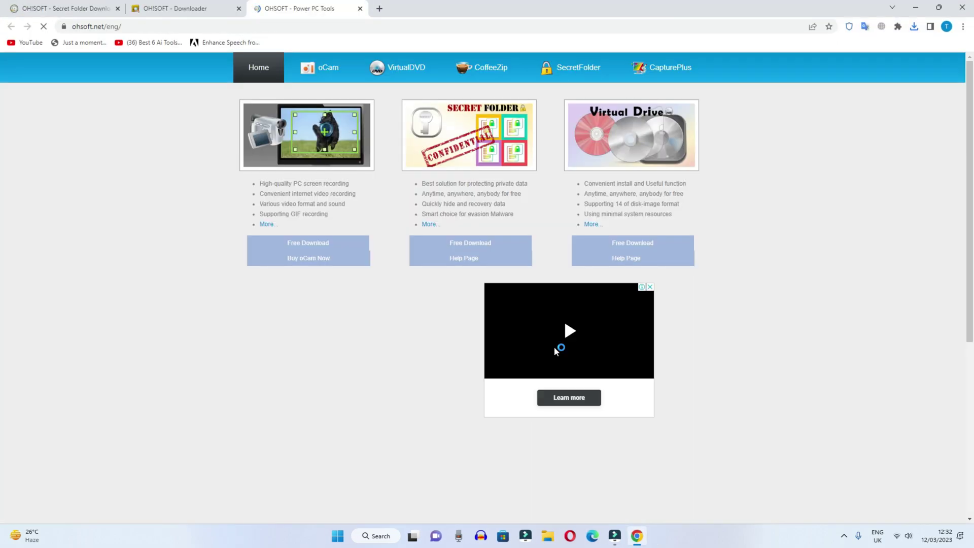
click(449, 227)
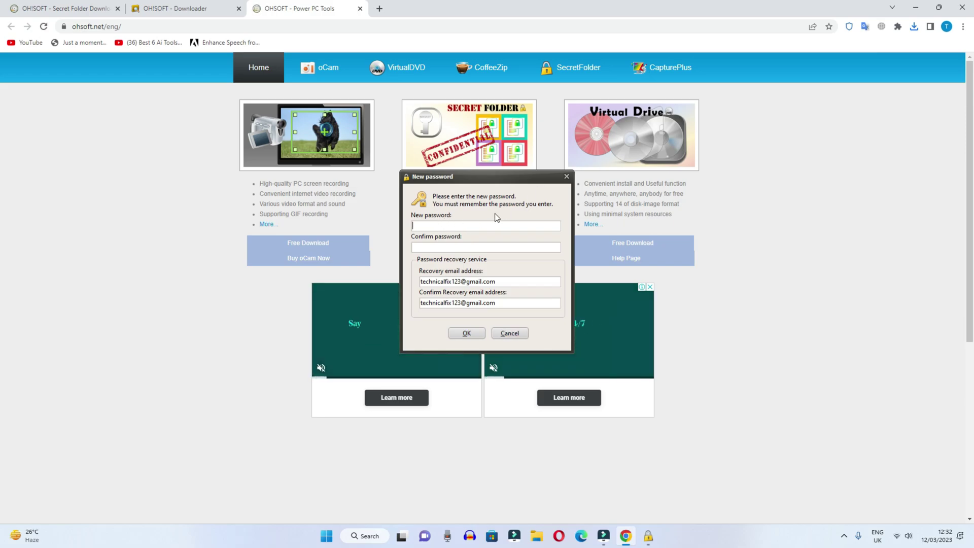
Set and confirm a new SecretFolder password, keeping the prefilled recovery email address.
click(916, 7)
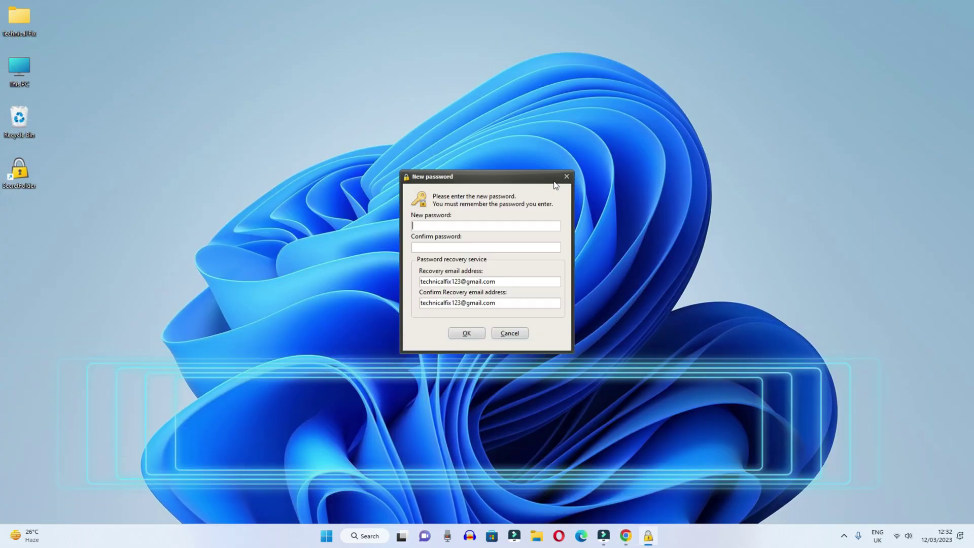
click(452, 229)
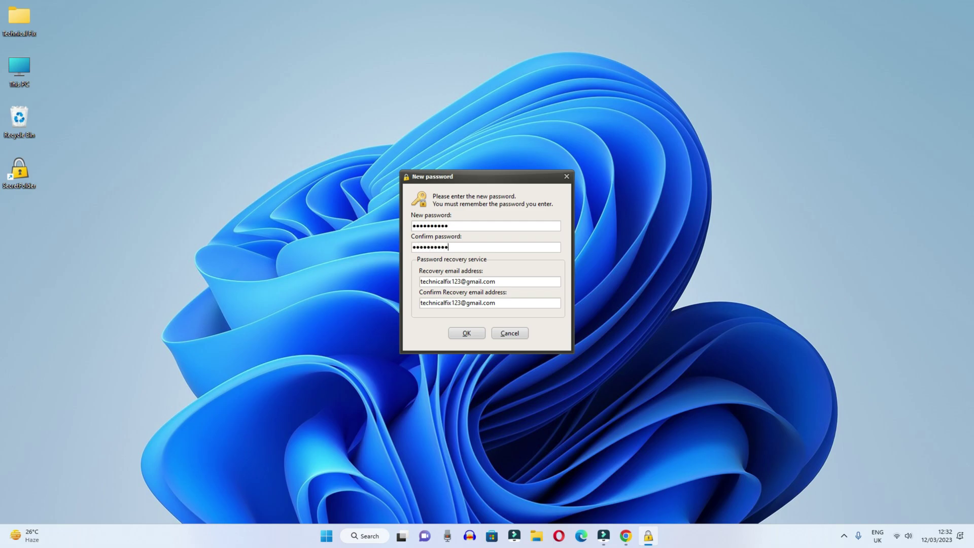
drag(498, 285, 407, 280)
drag(506, 303, 417, 304)
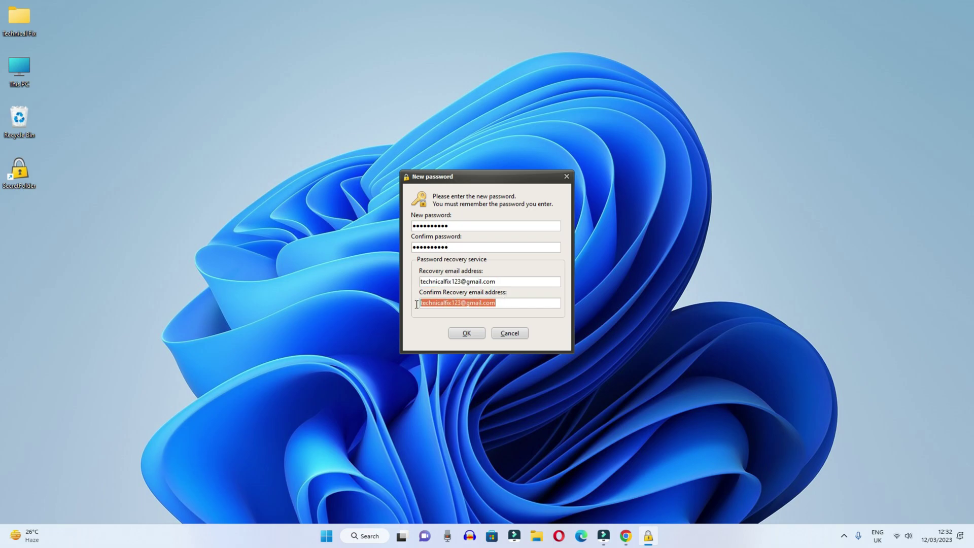
click(449, 354)
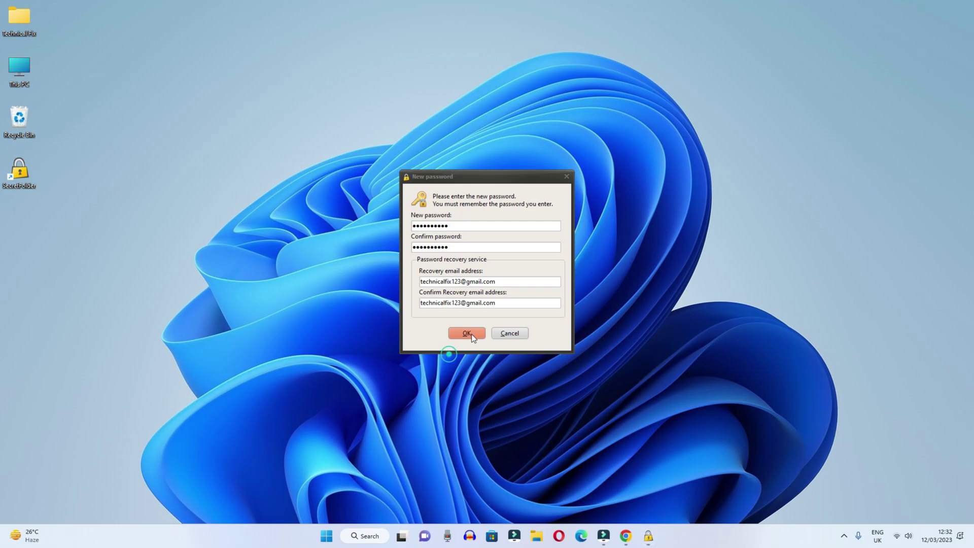
click(464, 334)
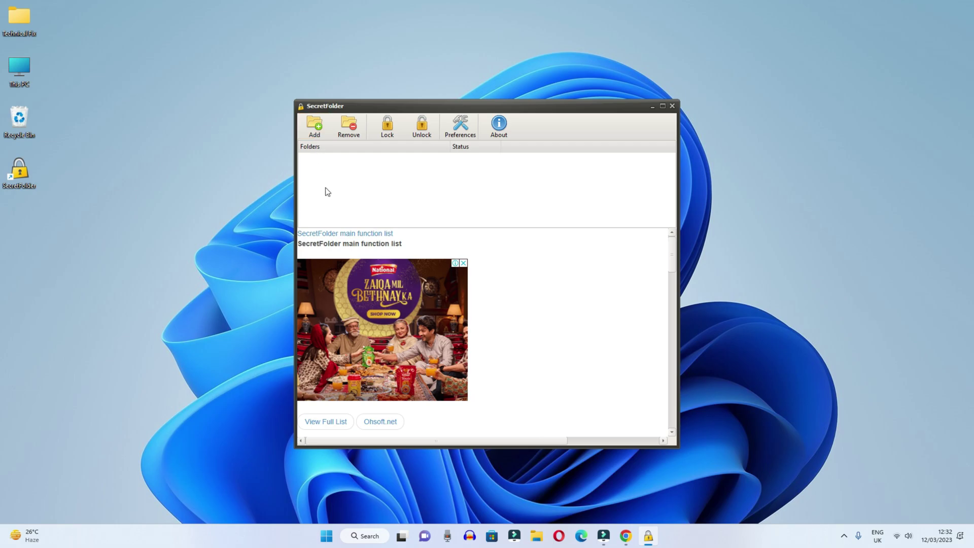
Add the folder C:\Program Files\Google to the SecretFolder list of locked folders.
click(316, 127)
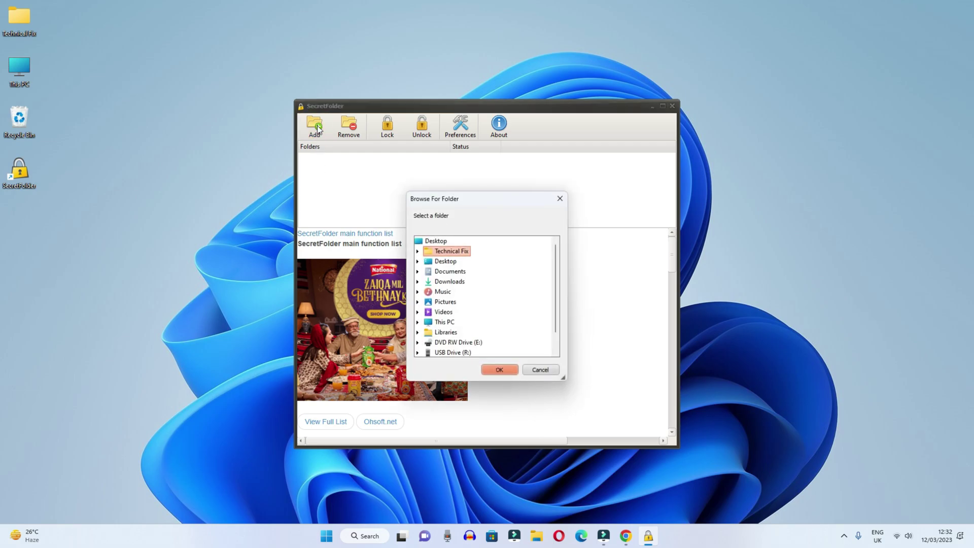
scroll(466, 305, down, 1)
click(418, 302)
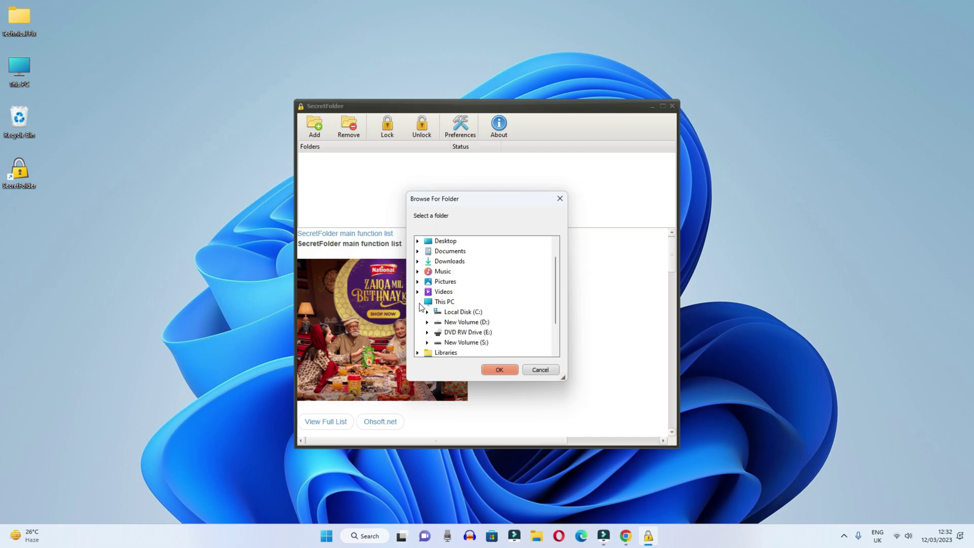
double_click(464, 312)
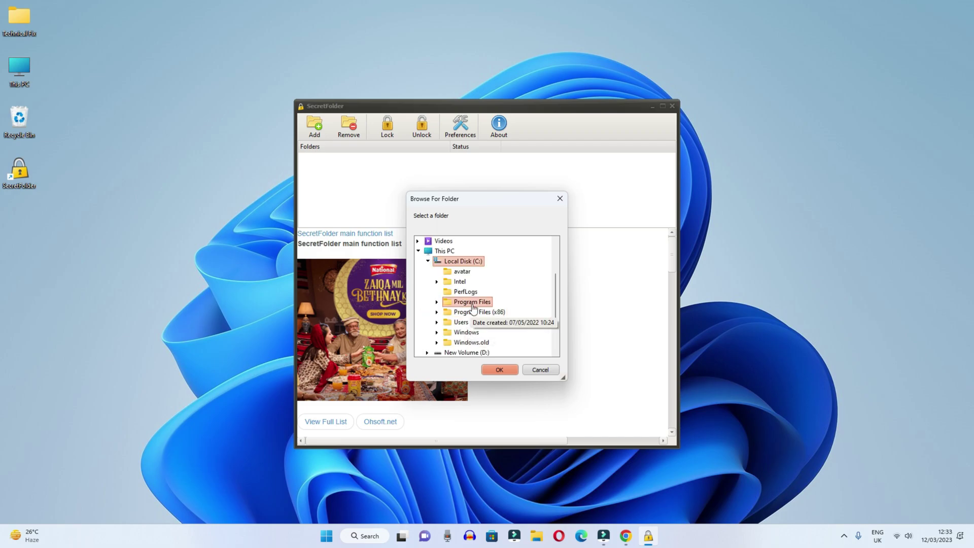
double_click(473, 303)
scroll(555, 322, down, 2)
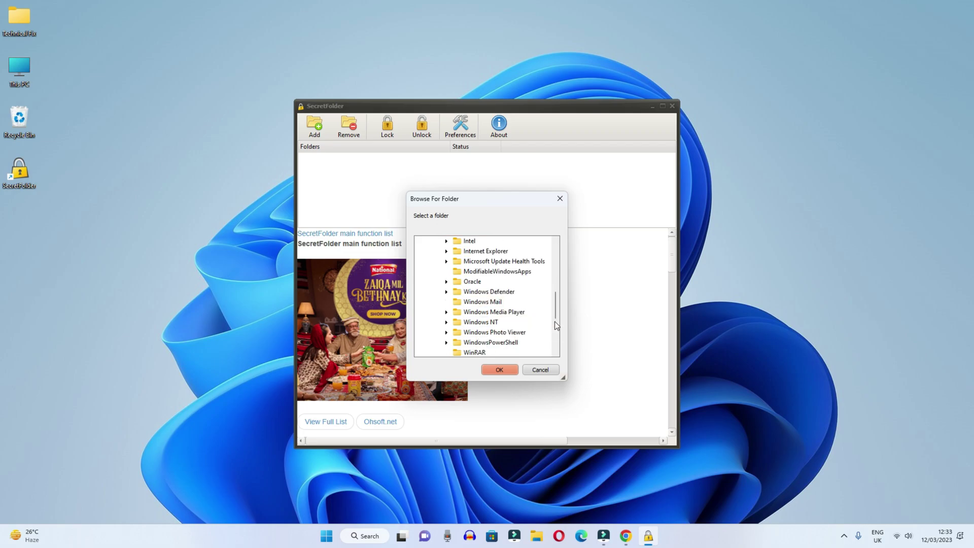
scroll(491, 325, up, 1)
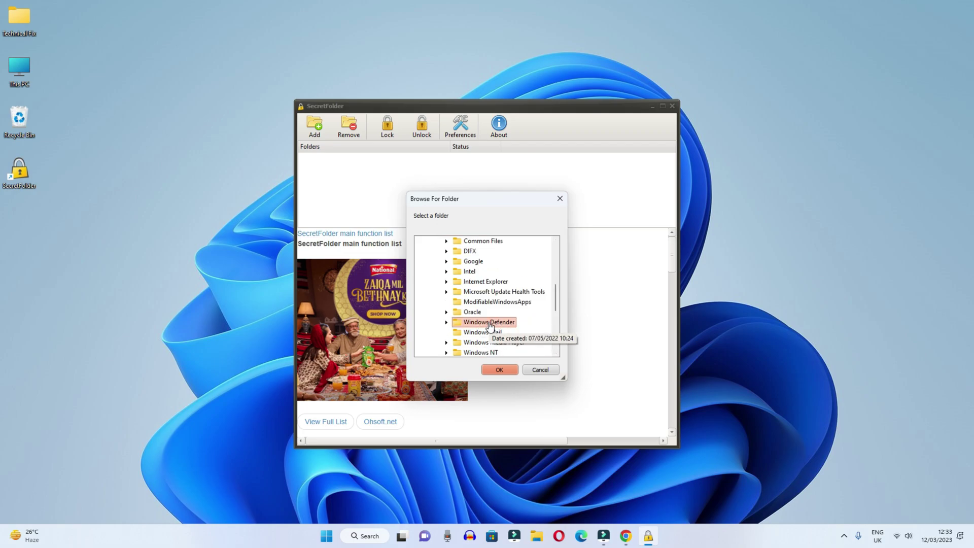
click(473, 261)
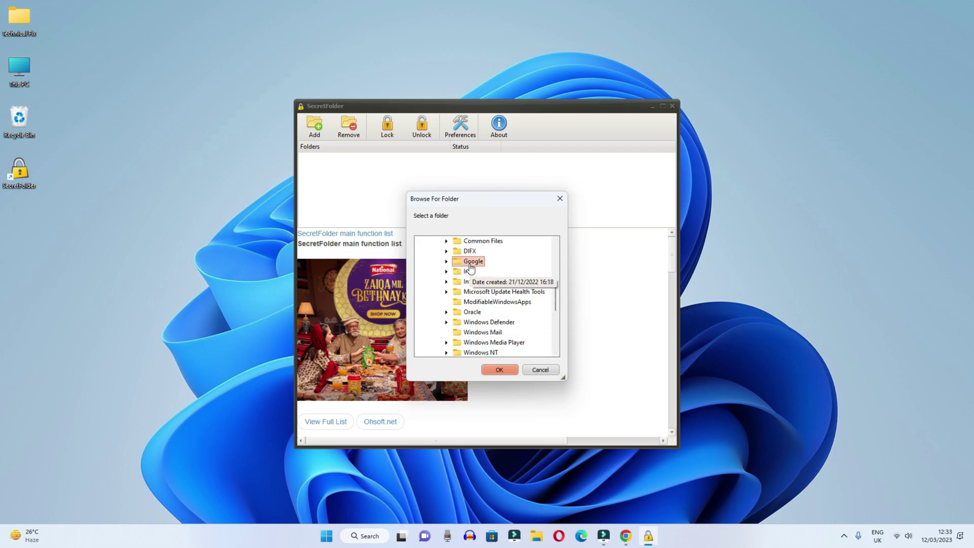
scroll(471, 268, up, 3)
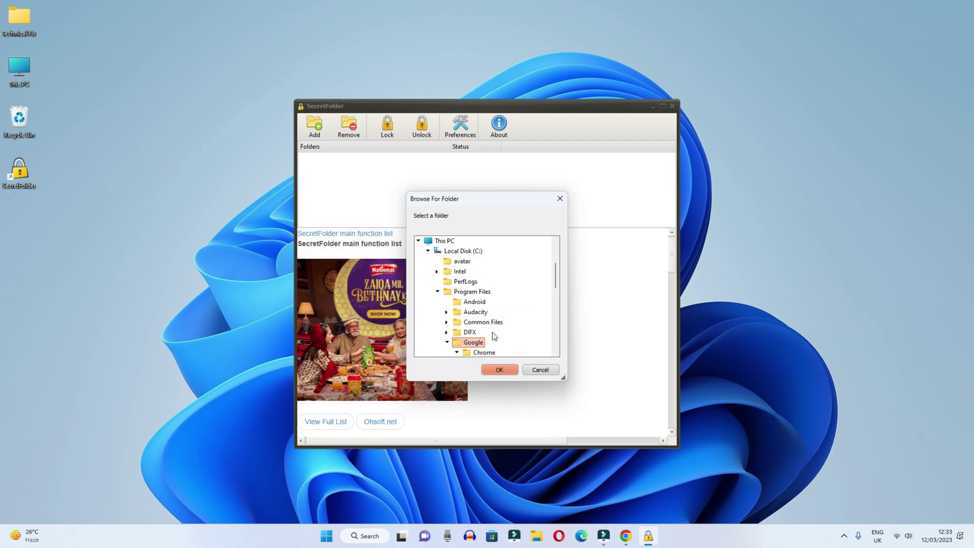
click(500, 370)
click(309, 162)
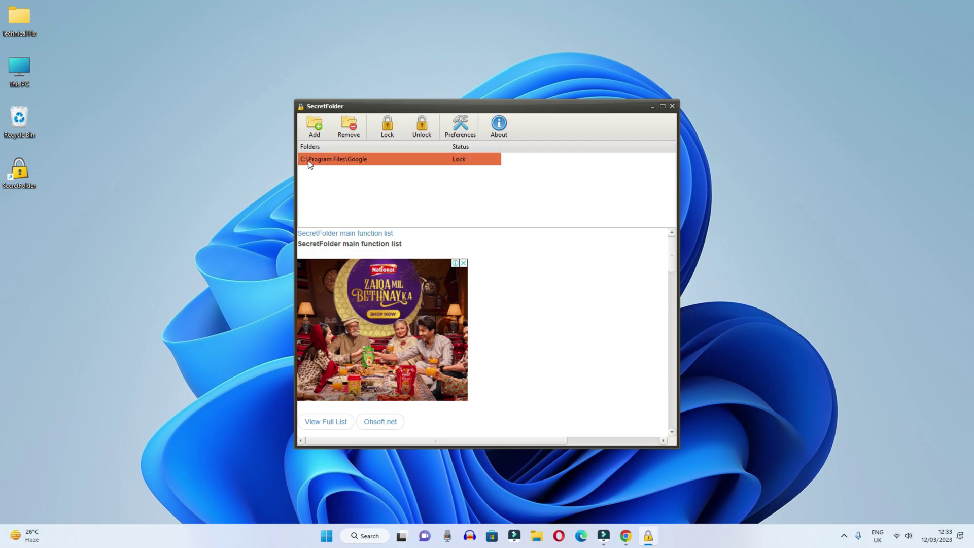
Close the running Chrome browser and return to the SecretFolder window.
right_click(626, 536)
click(623, 502)
click(468, 173)
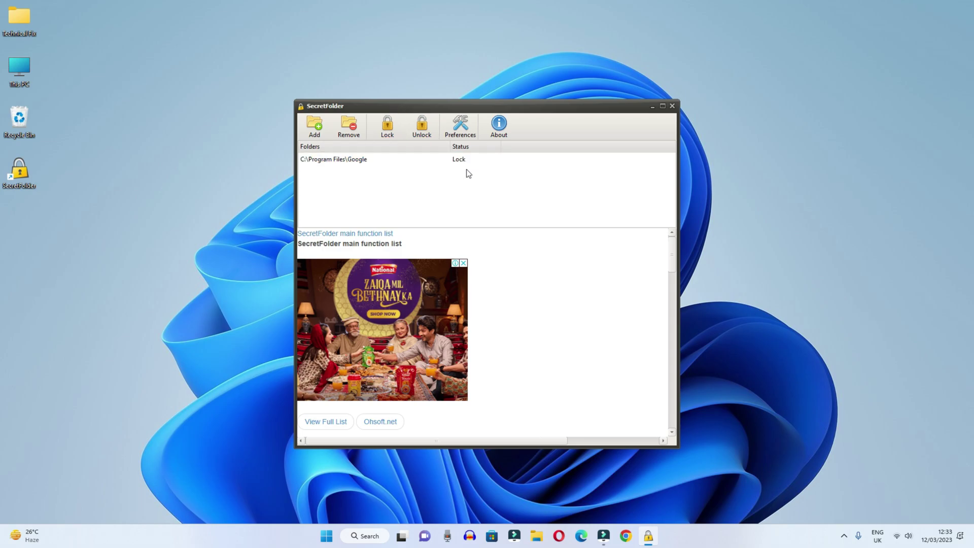
Minimize SecretFolder, try to launch Chrome, and delete its broken taskbar shortcut.
click(652, 107)
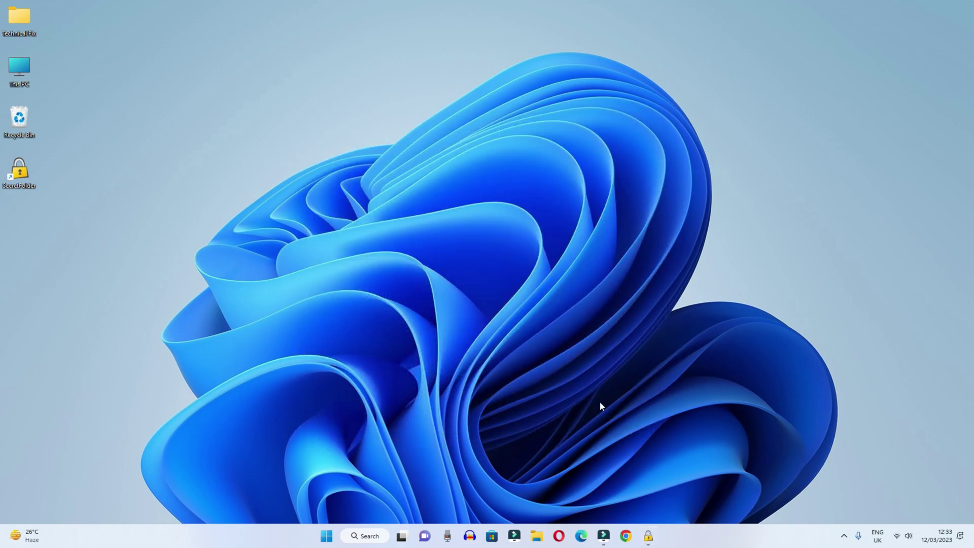
click(626, 533)
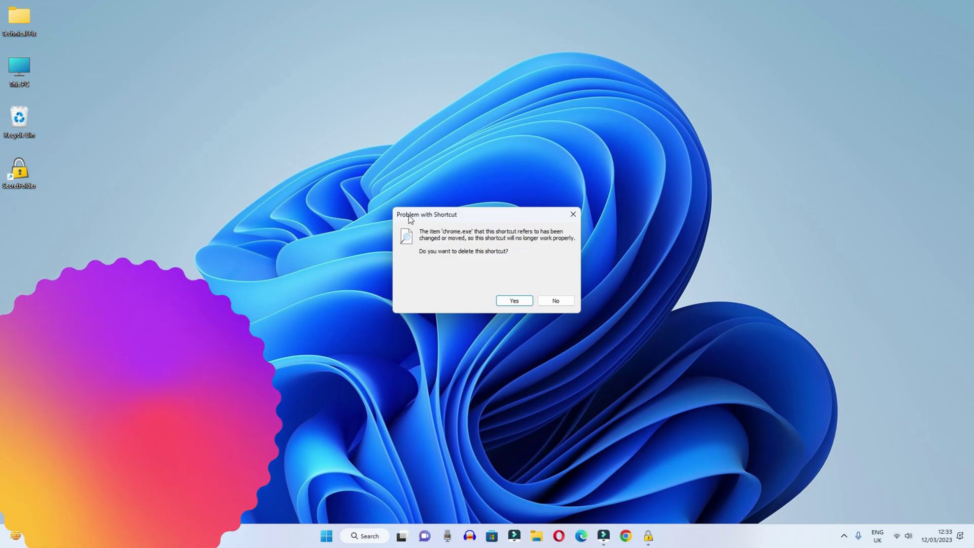
click(514, 301)
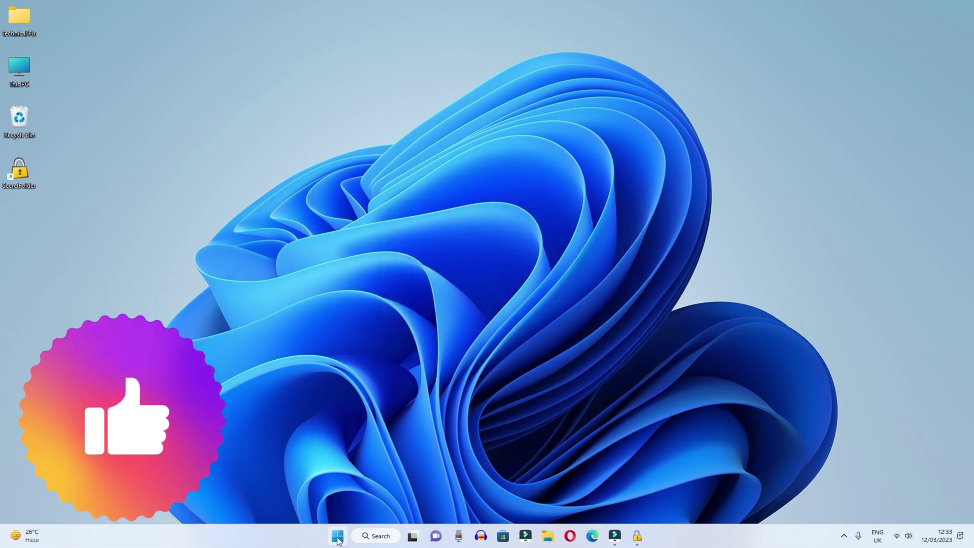
Search Windows for "chrome" to check whether the locked browser can still be found.
click(338, 537)
text(chrome)
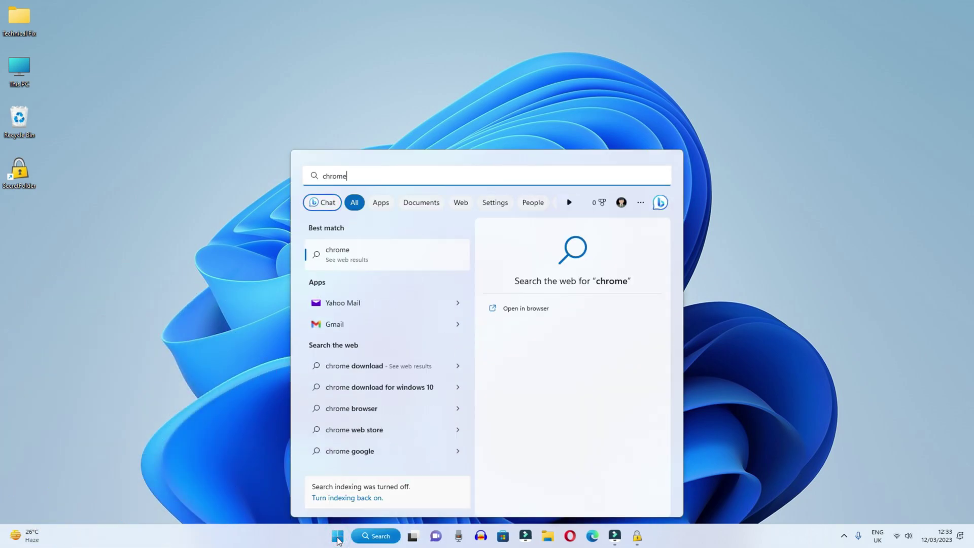
click(258, 354)
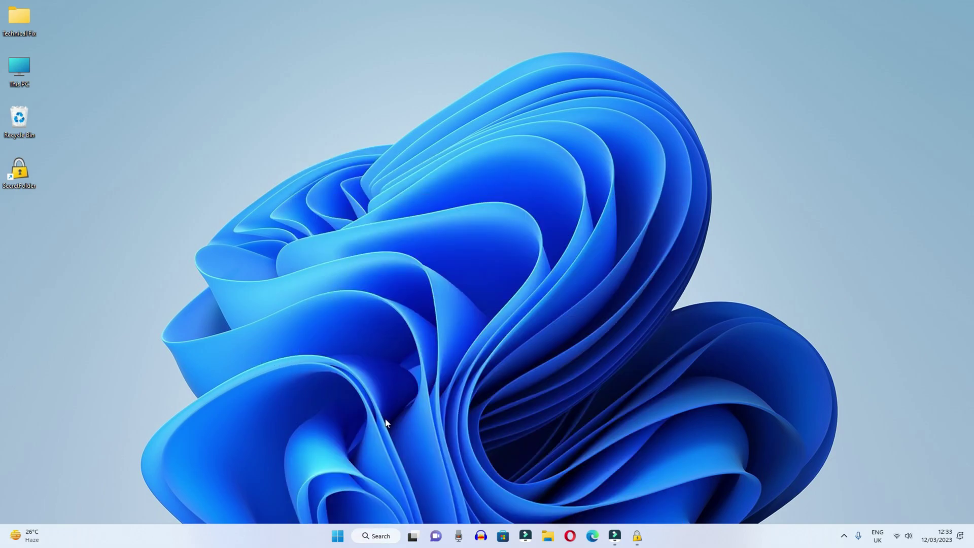
Search Windows for "google", view the "google chrome" web result in Microsoft Edge, and return to the desktop.
click(379, 537)
text(google)
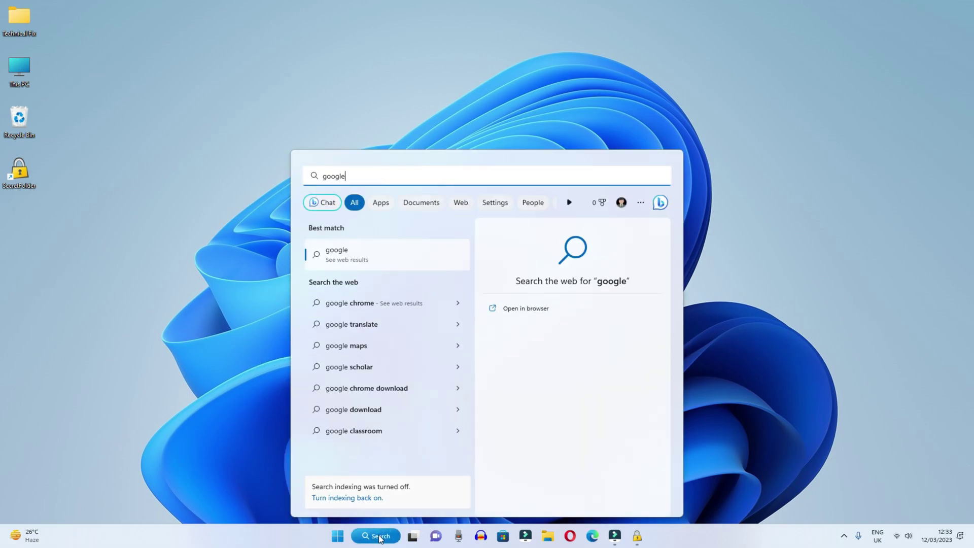
click(375, 304)
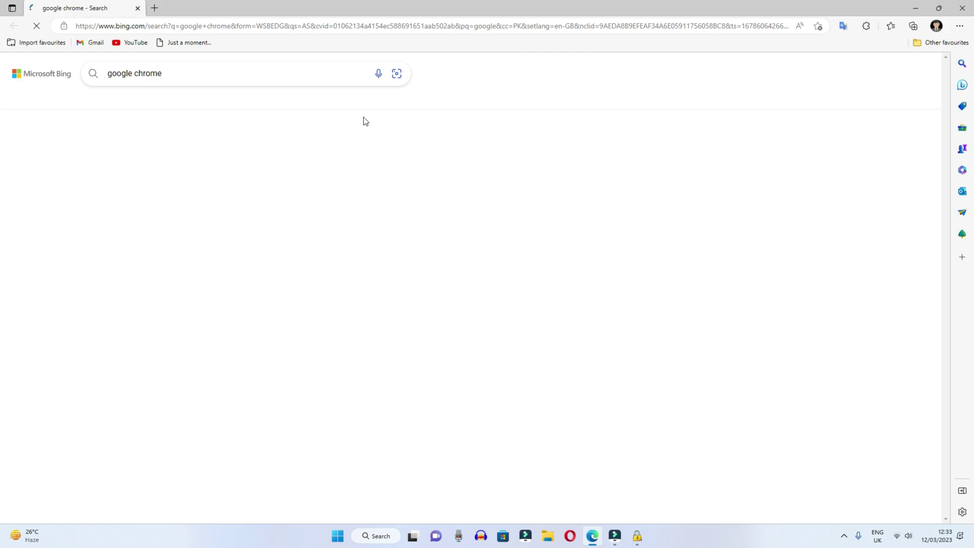
click(543, 218)
key(super+d)
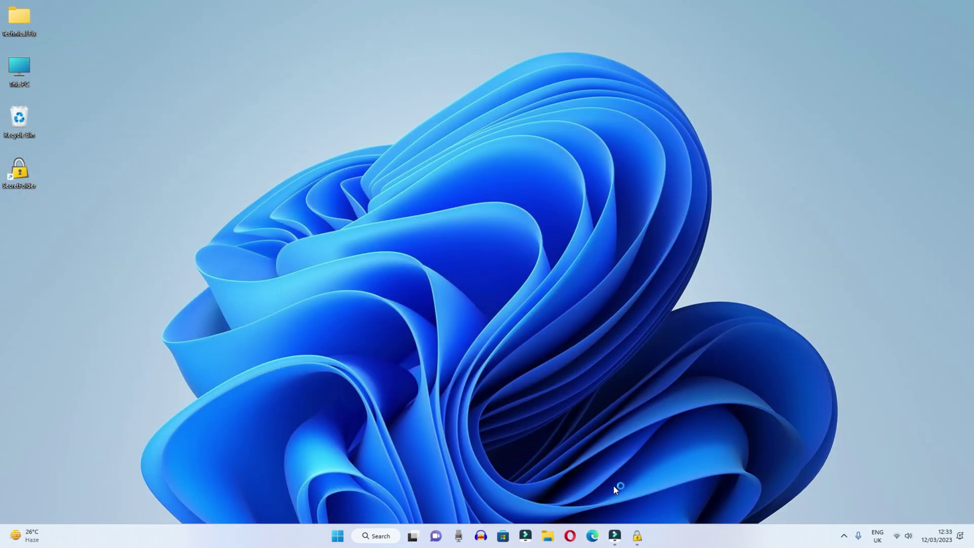
Reopen SecretFolder and add the folder C:\Program Files\Audacity to the locked folders.
click(637, 536)
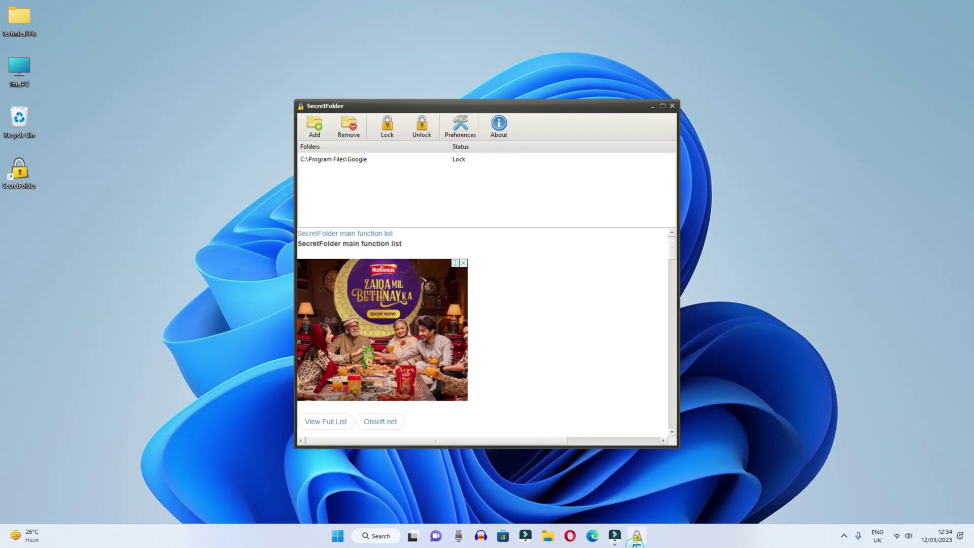
click(314, 127)
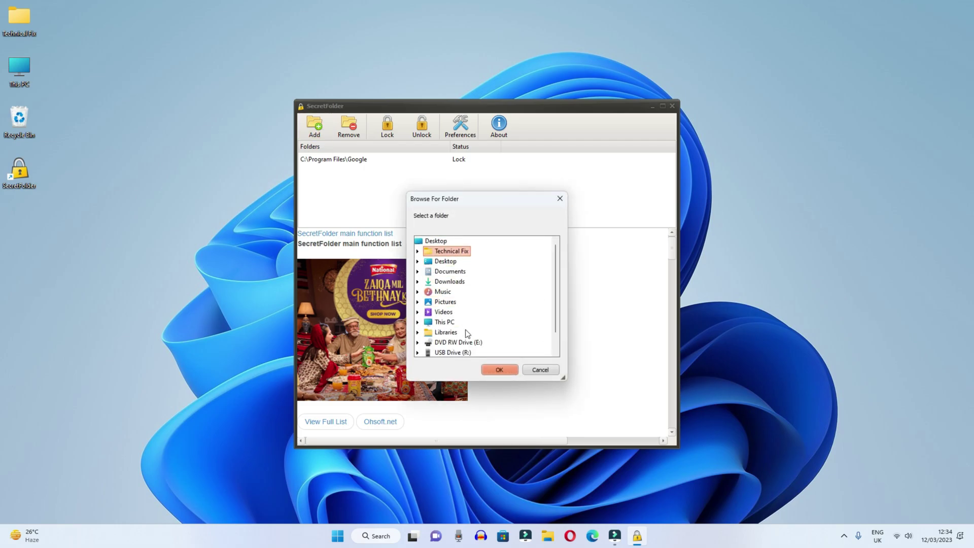
scroll(491, 332, down, 1)
click(418, 302)
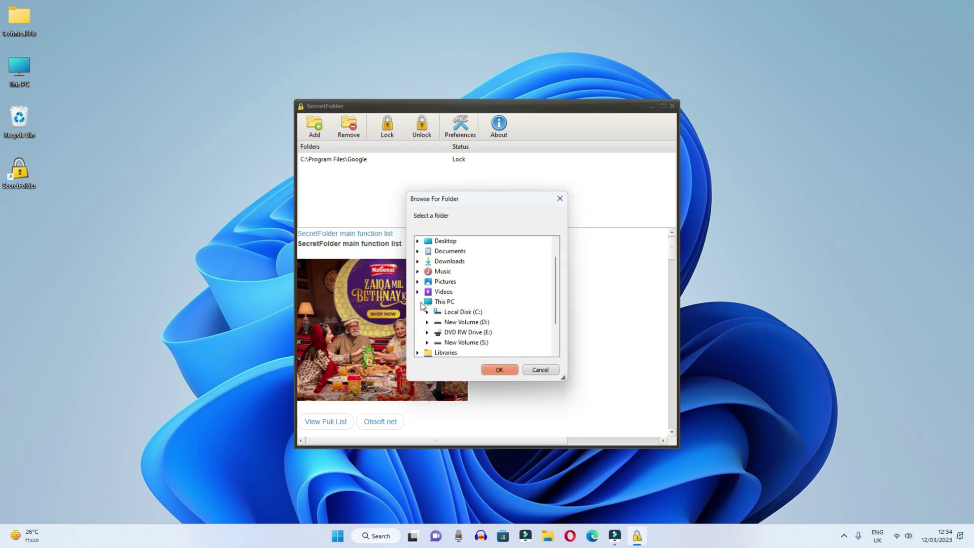
double_click(463, 312)
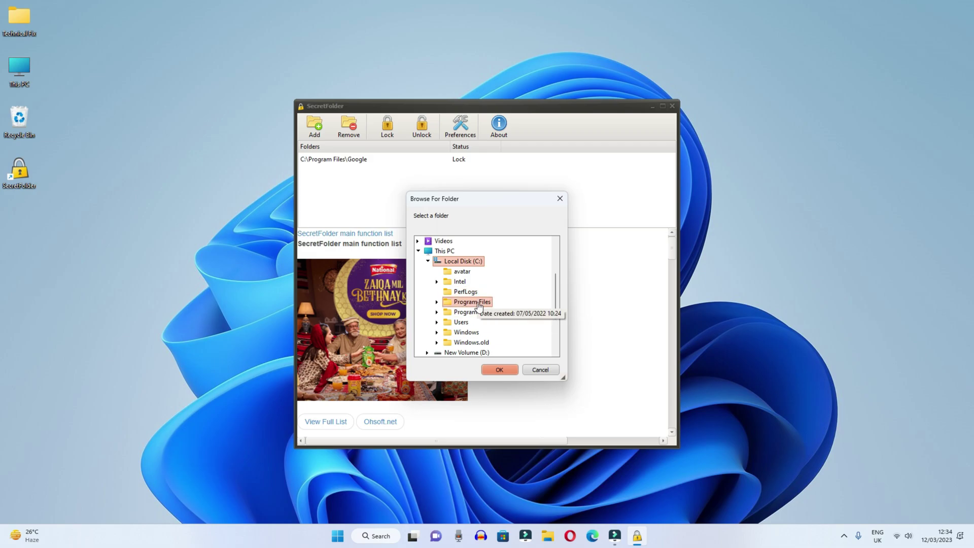
double_click(476, 303)
double_click(475, 261)
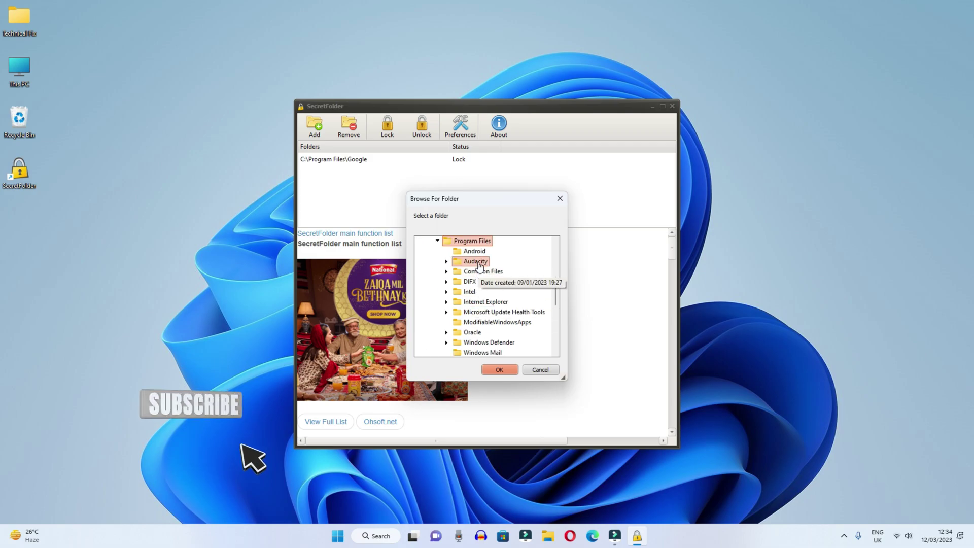
click(501, 367)
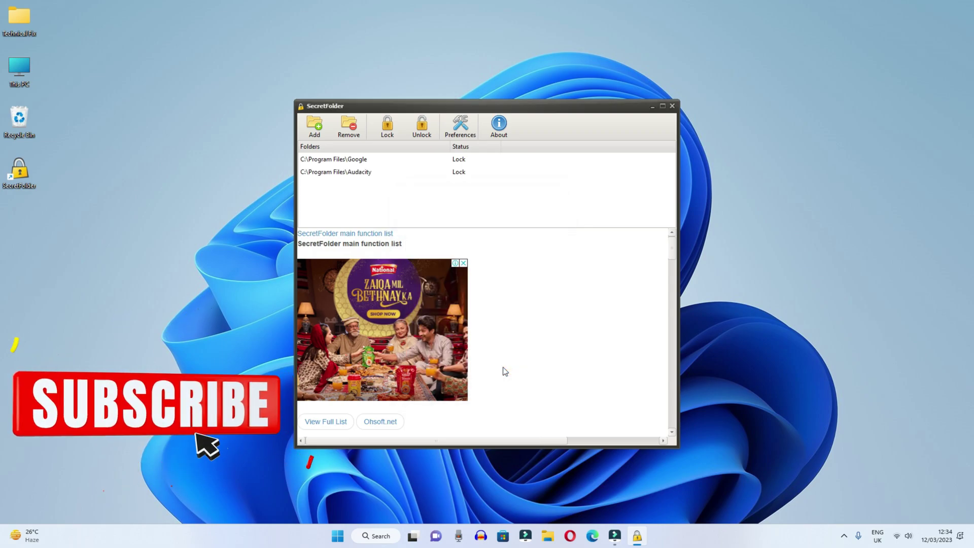
Minimize SecretFolder, try to launch Audacity from its pinned shortcut, and delete the broken shortcut.
click(461, 173)
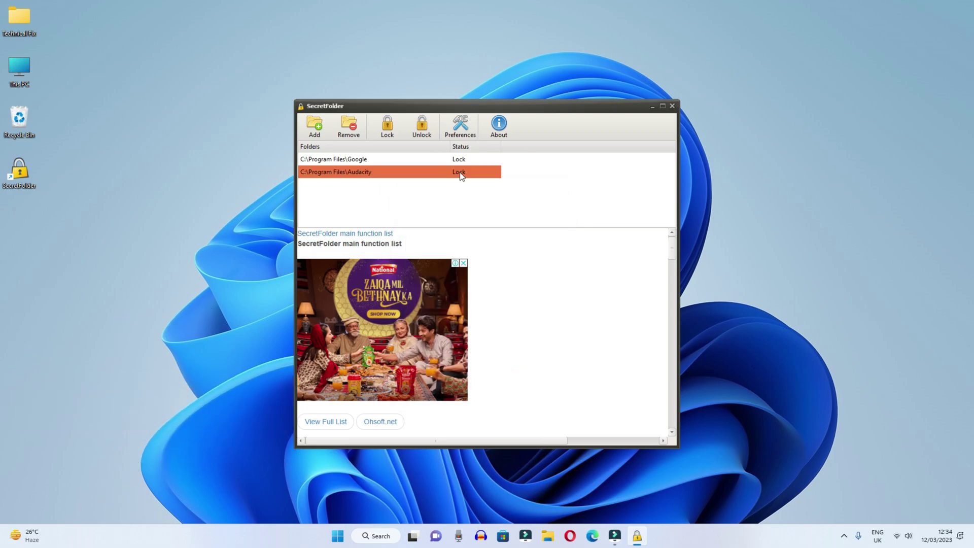
click(672, 106)
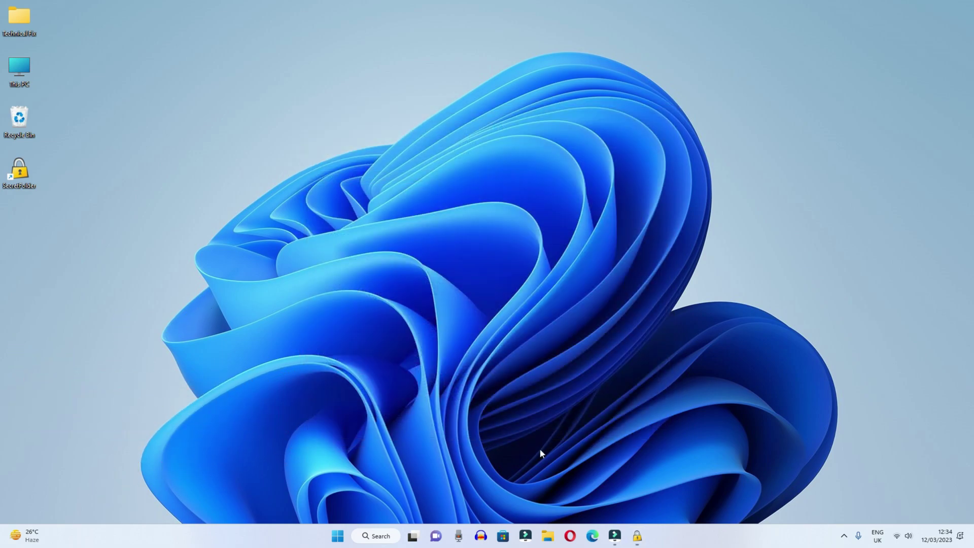
click(482, 534)
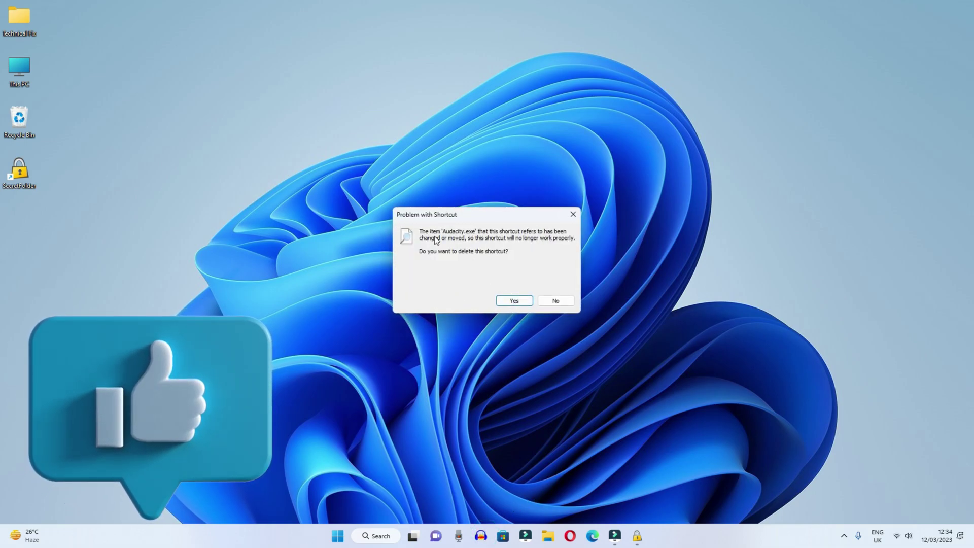
click(512, 300)
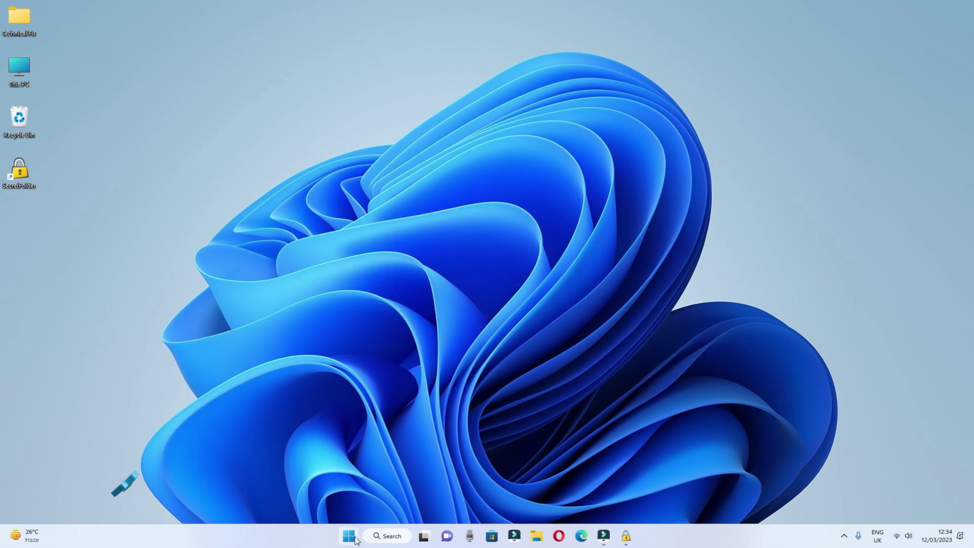
Search Windows for "auda", try to launch the Audacity app from the results, and delete its broken shortcut.
click(353, 536)
text(auda)
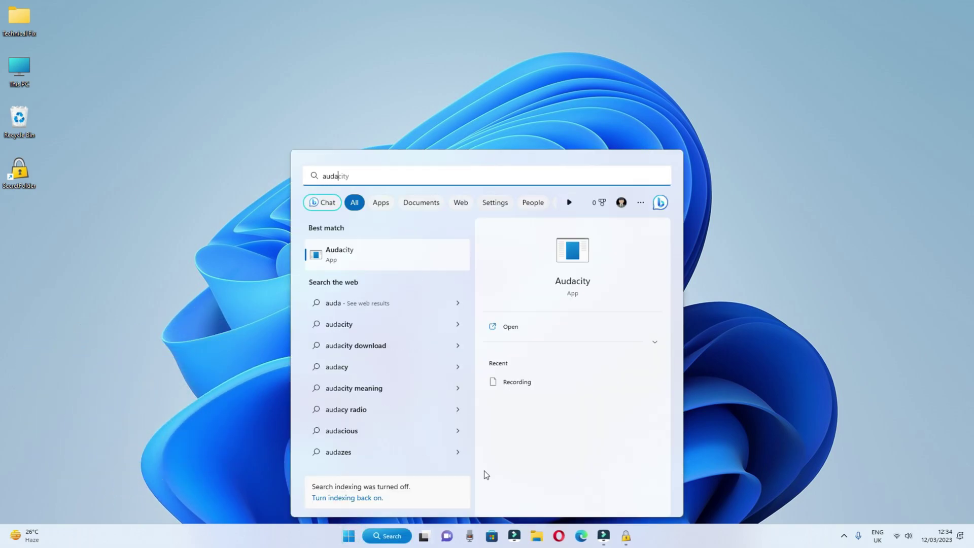
click(570, 250)
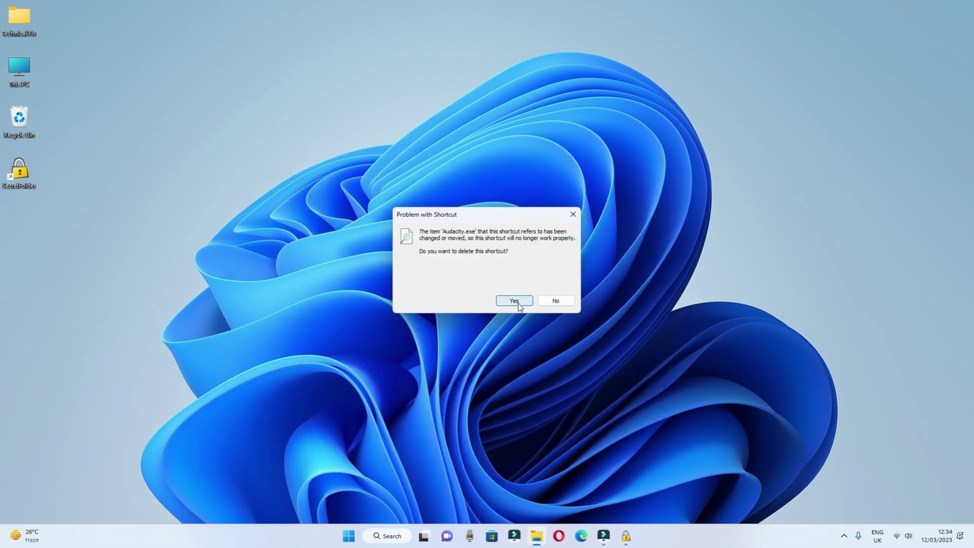
click(515, 301)
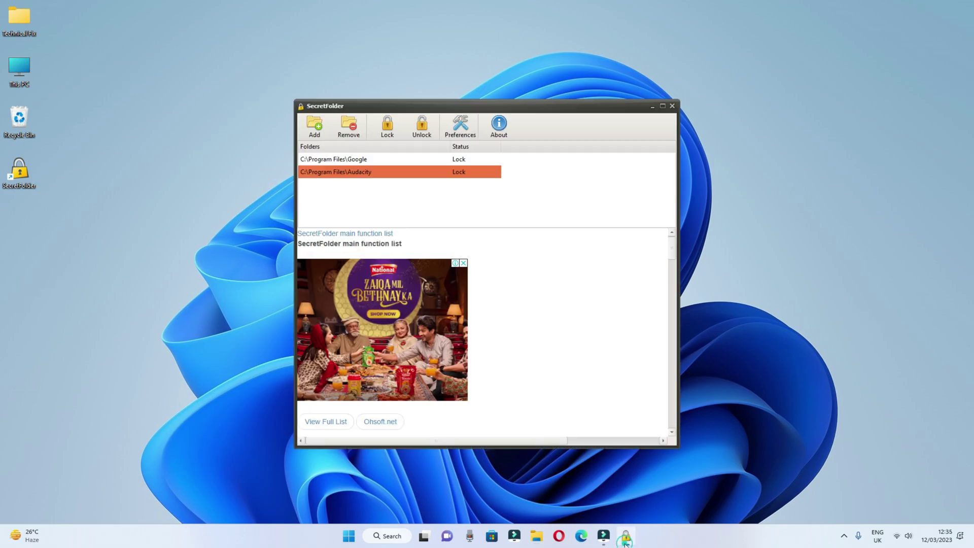
Reopen SecretFolder, unlock C:\Program Files\Google, and launch Chrome through a Windows search for "chrome".
click(386, 161)
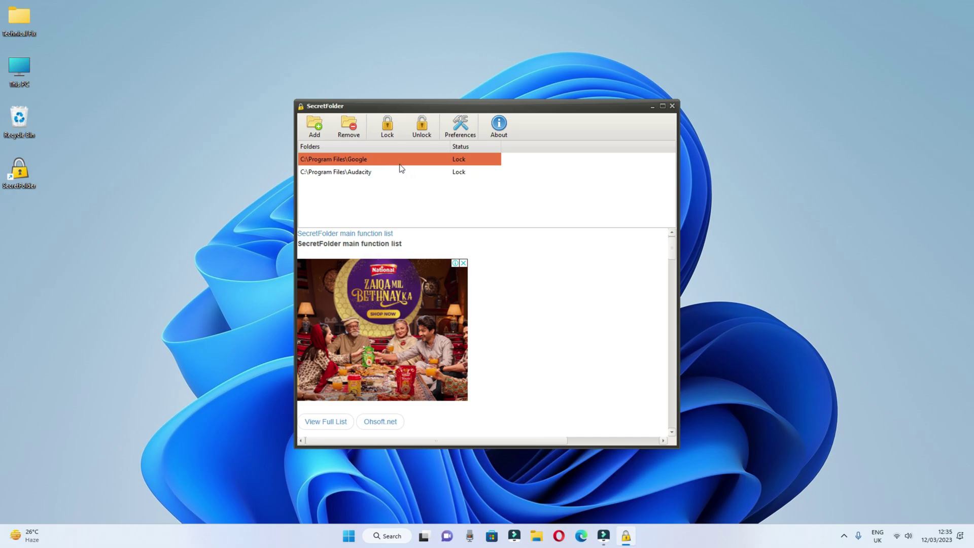
click(417, 135)
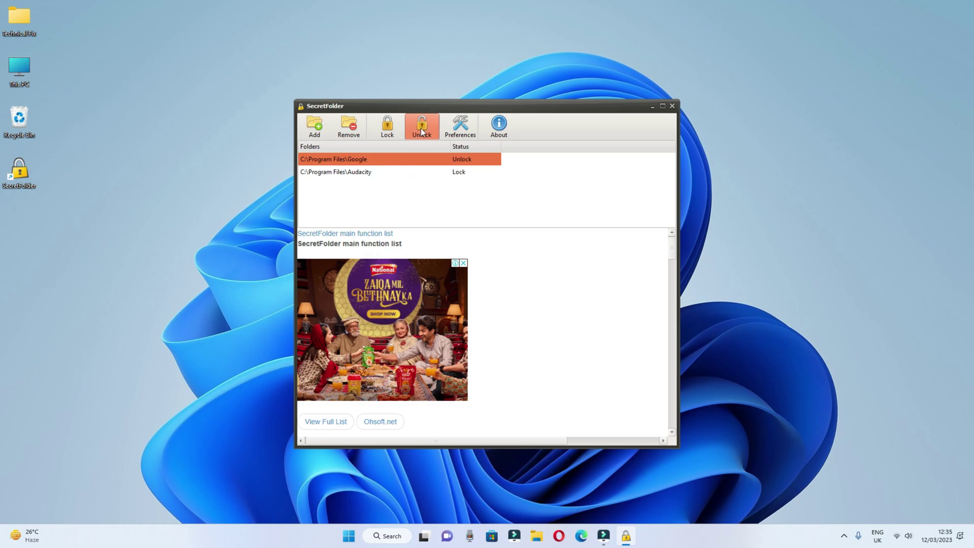
click(386, 535)
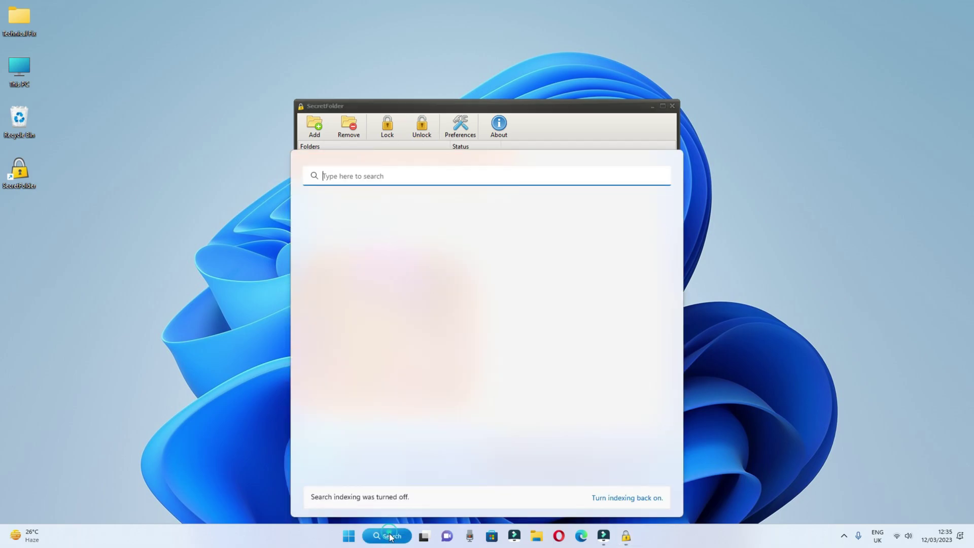
text(chrome)
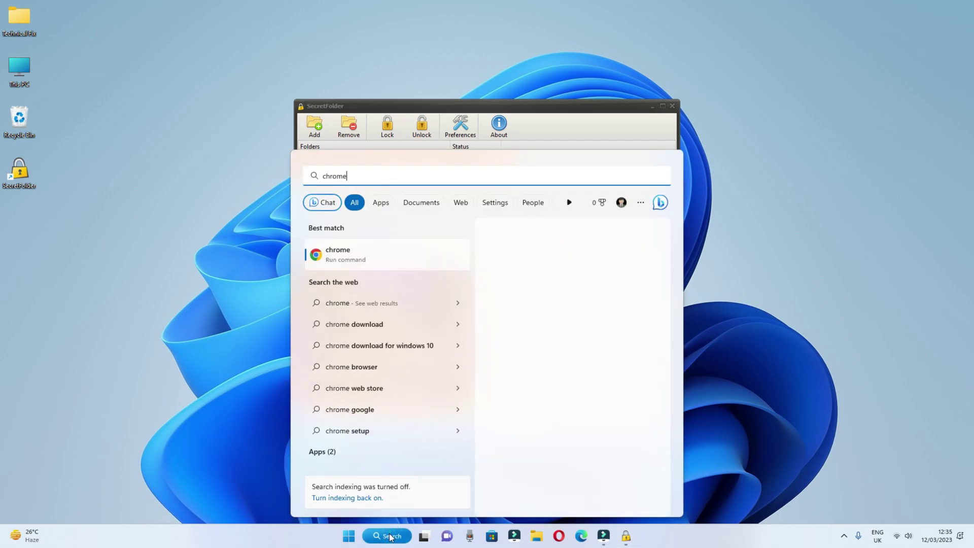
click(577, 252)
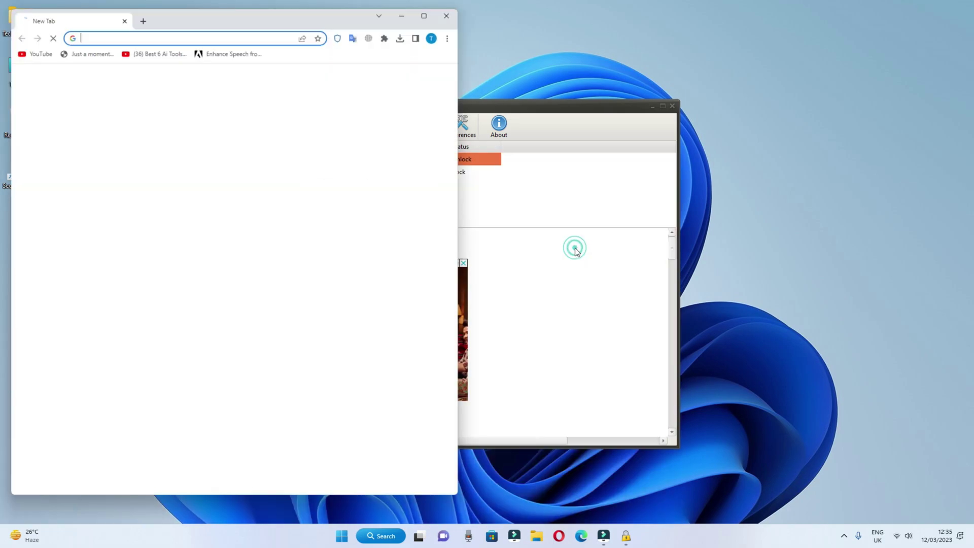
Maximize the Chrome window to check that the unlocked browser works, and close it.
click(433, 8)
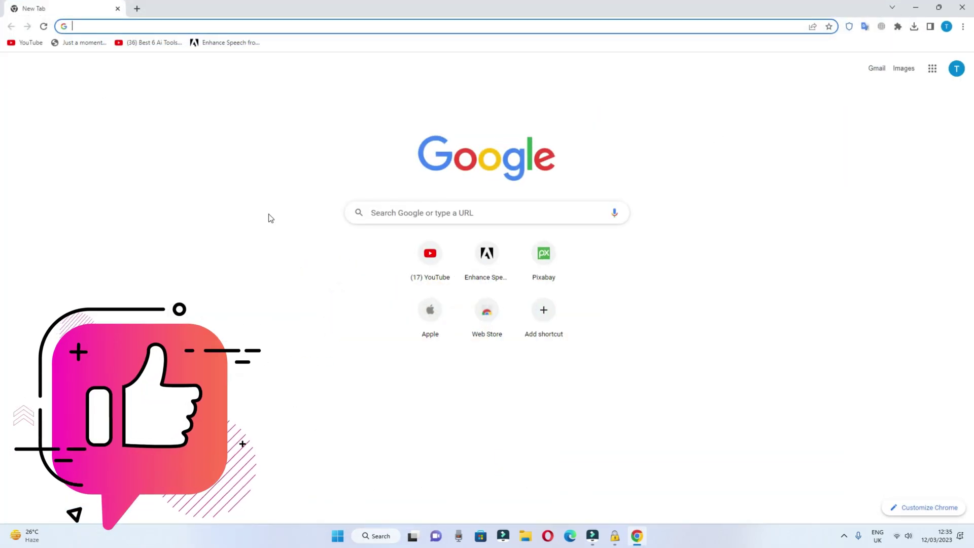
click(635, 534)
click(637, 539)
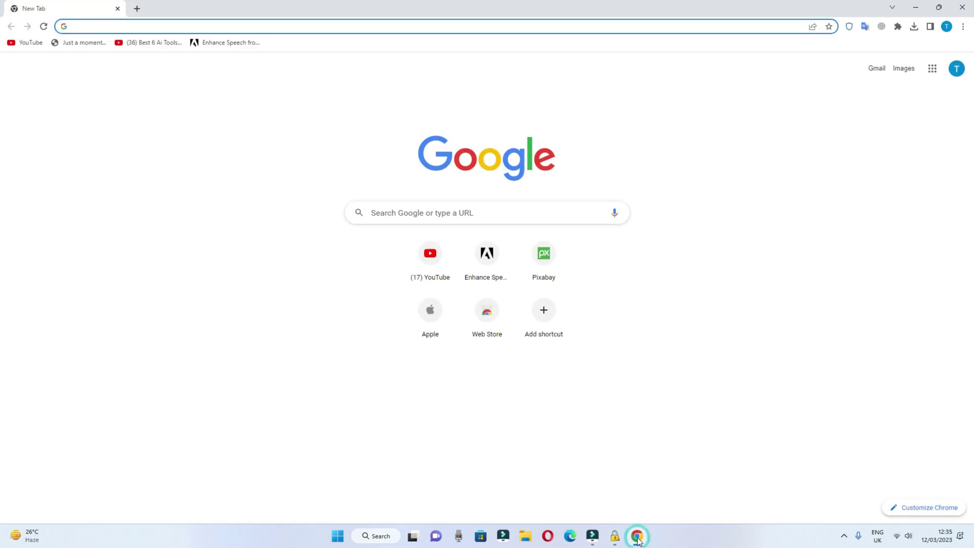
click(963, 8)
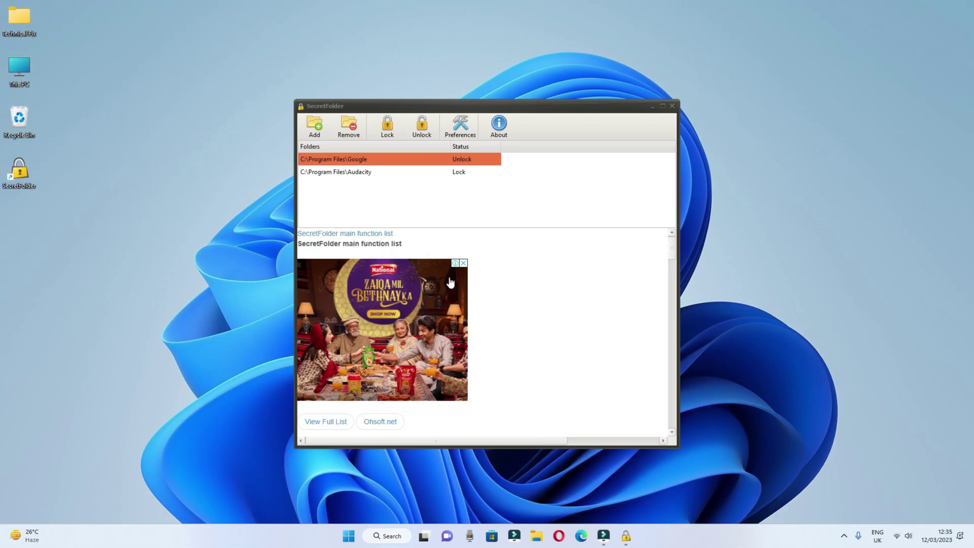
Remove C:\Program Files\Audacity and C:\Program Files\Google from the folder list, and close SecretFolder and the blank window that opens.
click(359, 175)
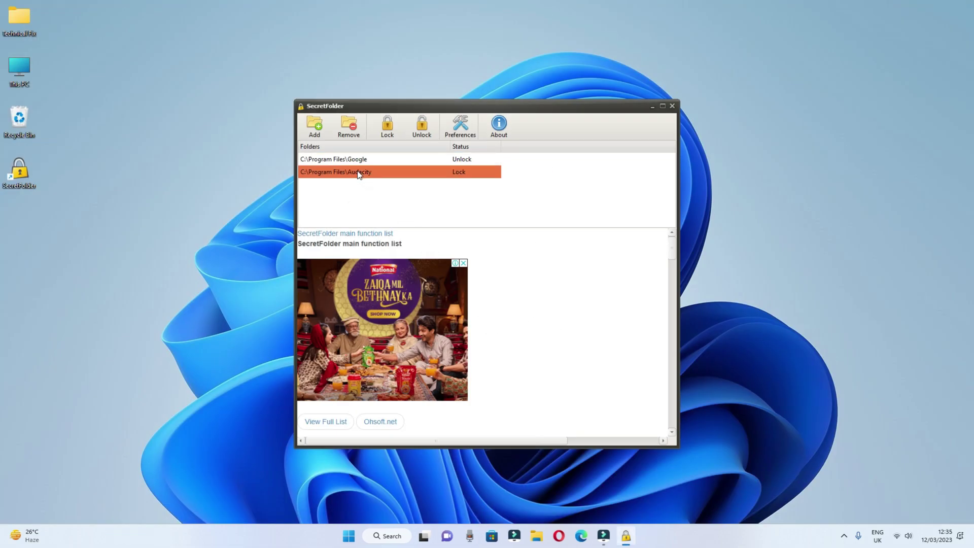
click(350, 131)
click(474, 291)
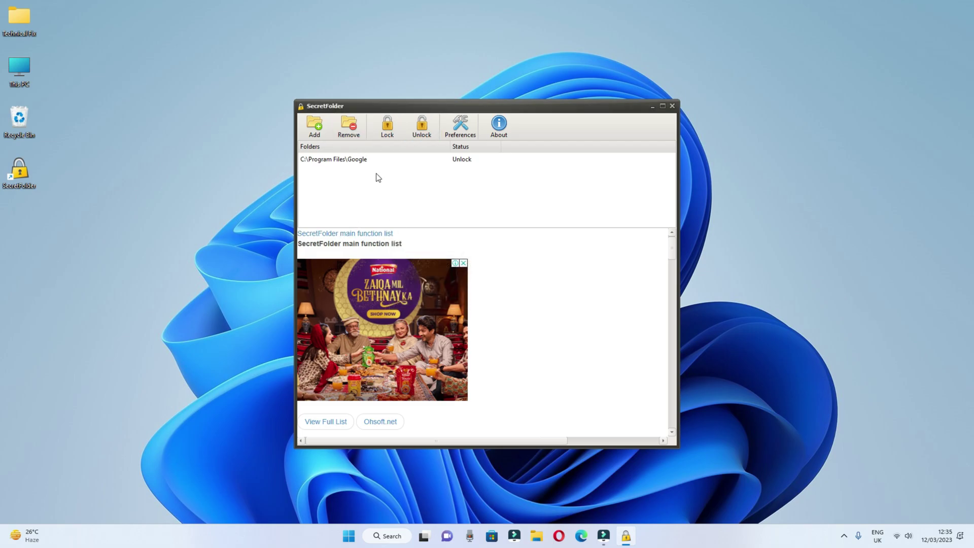
click(348, 129)
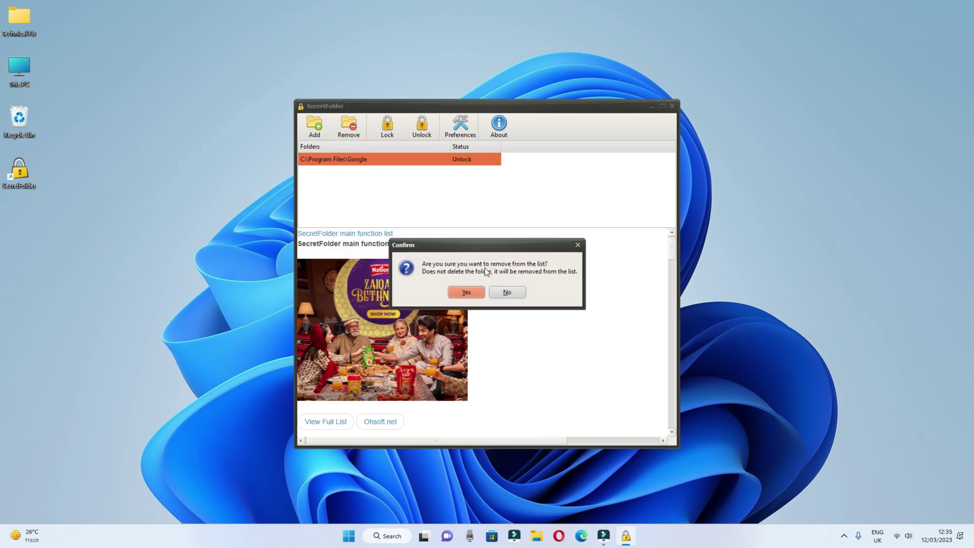
click(468, 295)
click(673, 106)
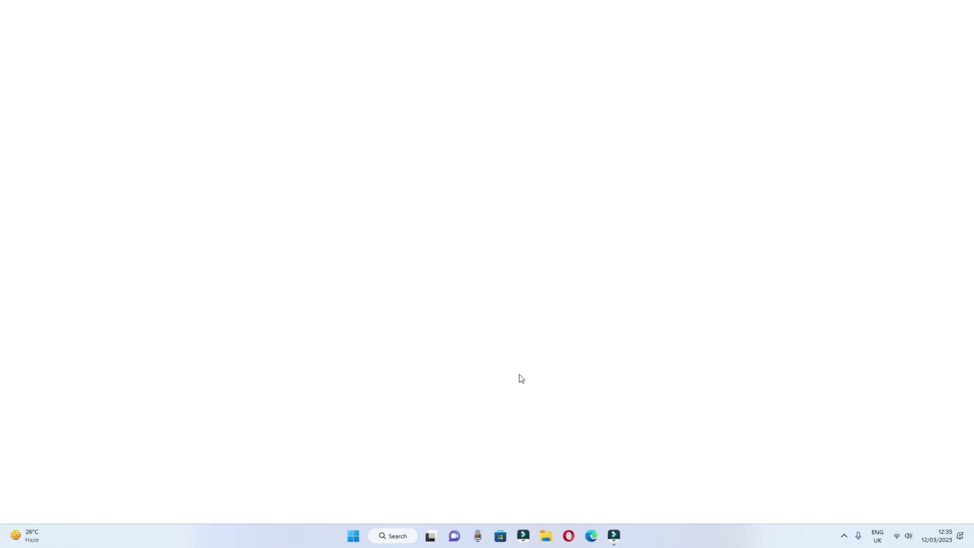
click(954, 14)
Open the Installed apps list in Windows Settings and browse down through the programs.
click(360, 536)
click(619, 241)
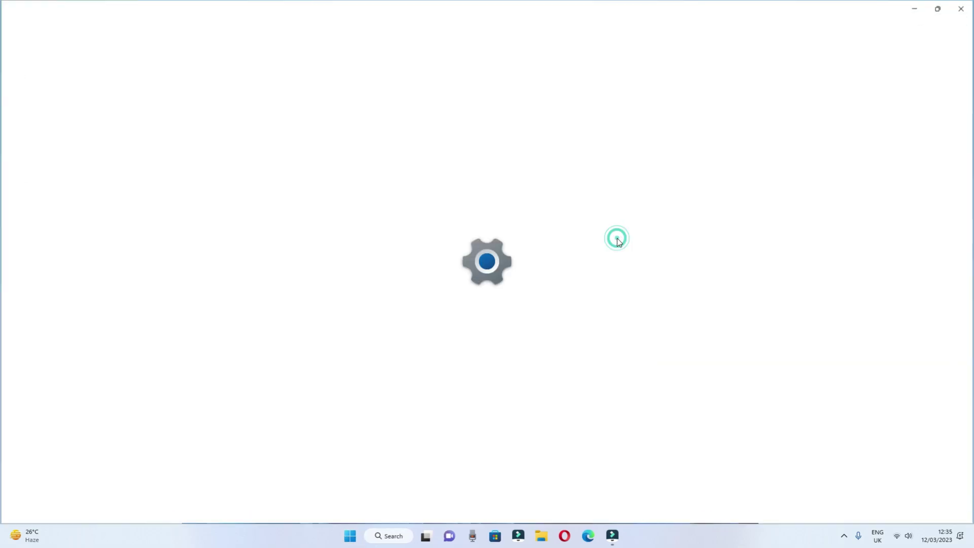
click(42, 193)
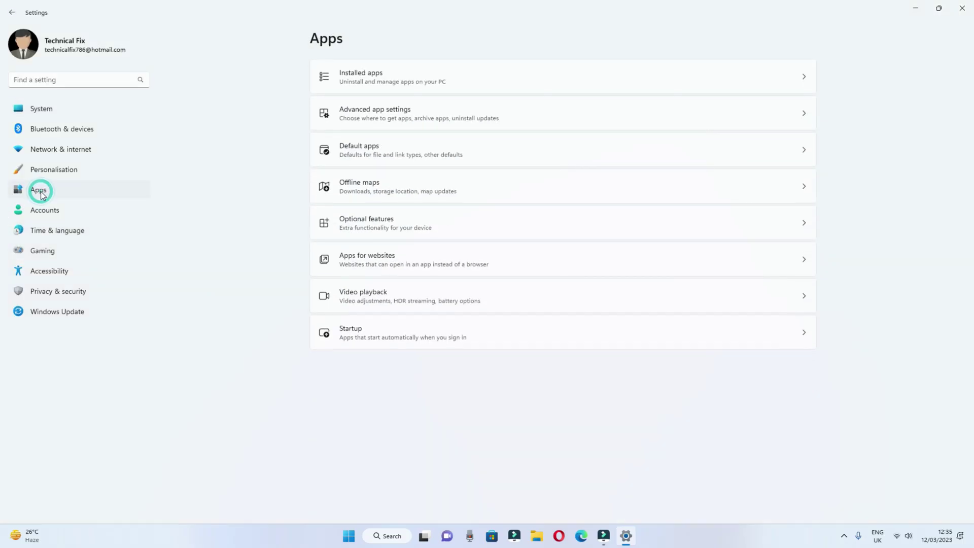
click(377, 77)
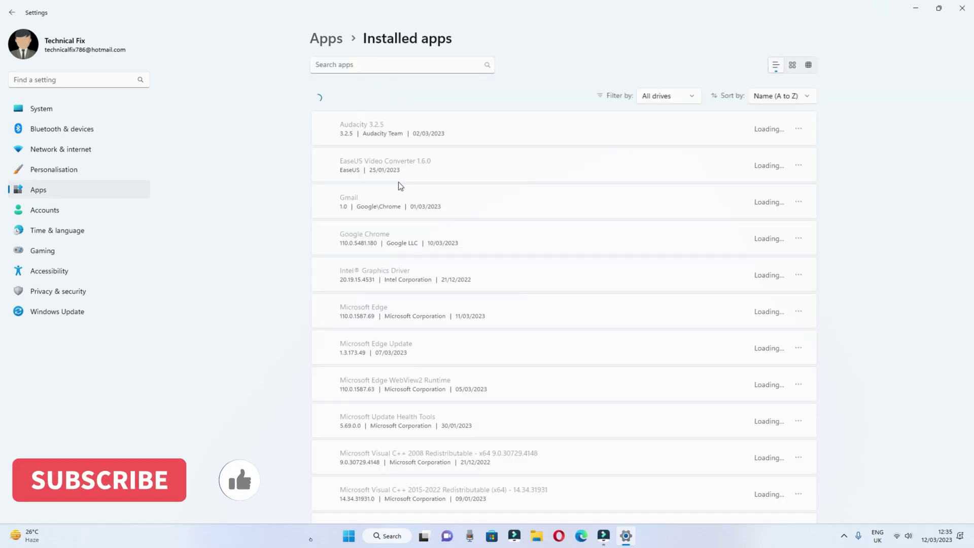
scroll(401, 187, down, 10)
scroll(405, 191, down, 15)
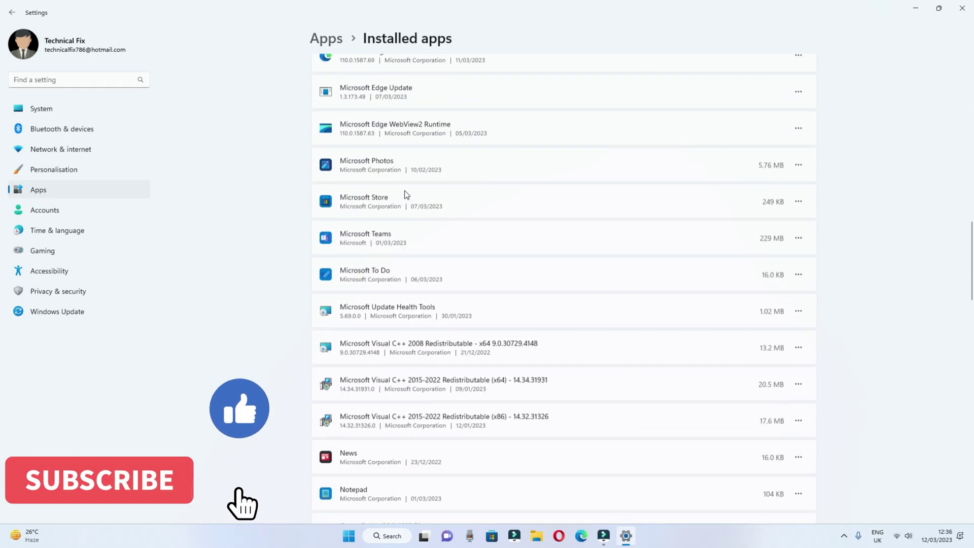